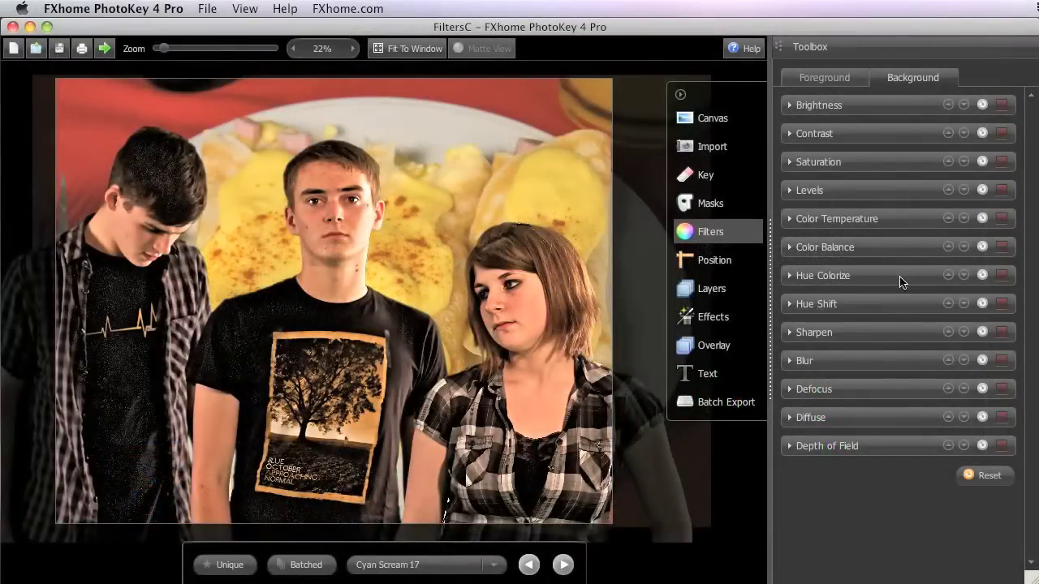
- Switch on the background's Hue Colorize, Blur and Hue Shift filters, leaving their settings neutral
{"action": "left_click", "coordinate": [899, 277]}
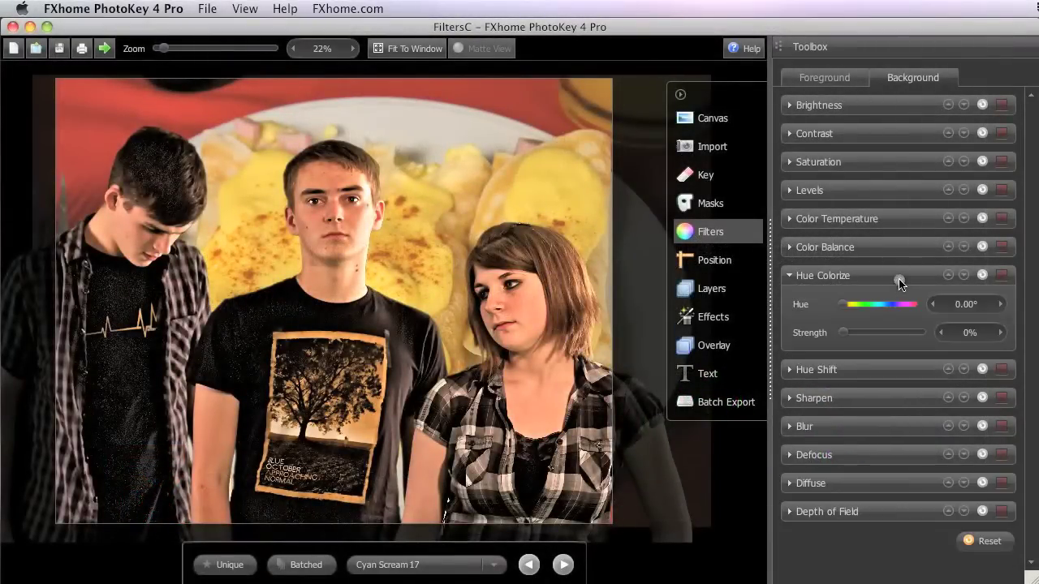
{"action": "left_click", "coordinate": [871, 429]}
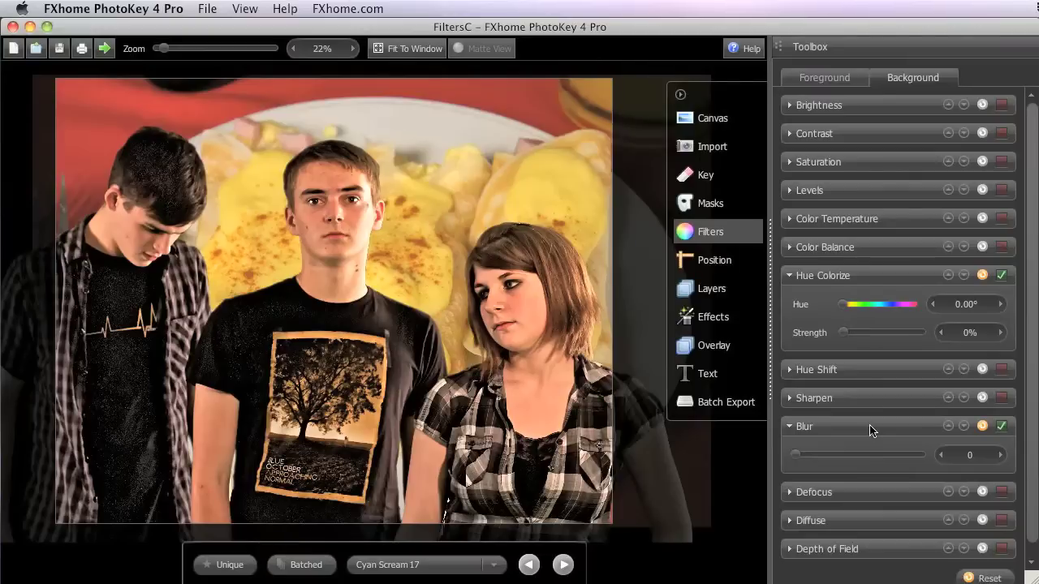
{"action": "left_click", "coordinate": [876, 375]}
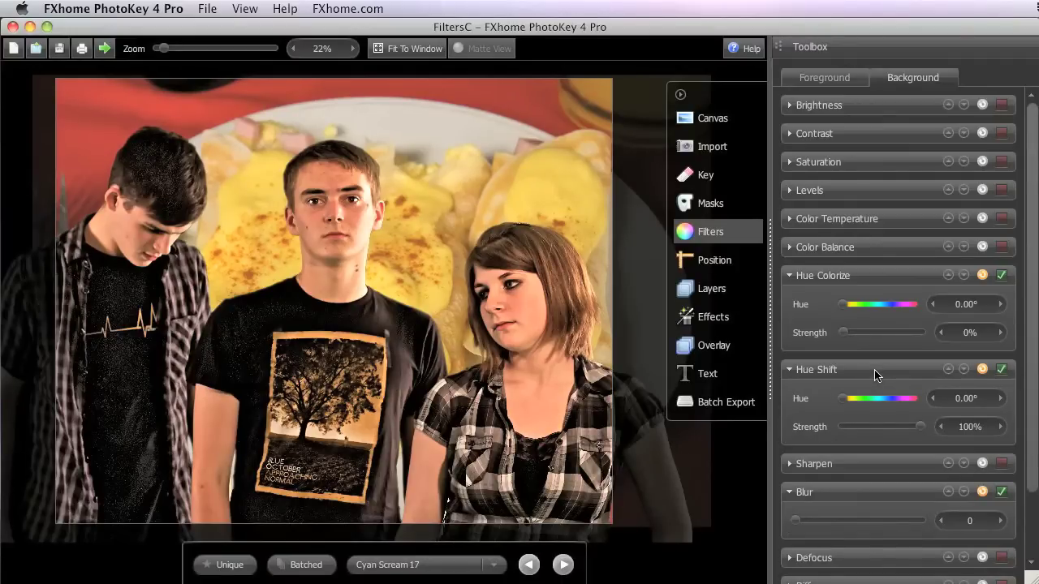
{"action": "left_click", "coordinate": [874, 375]}
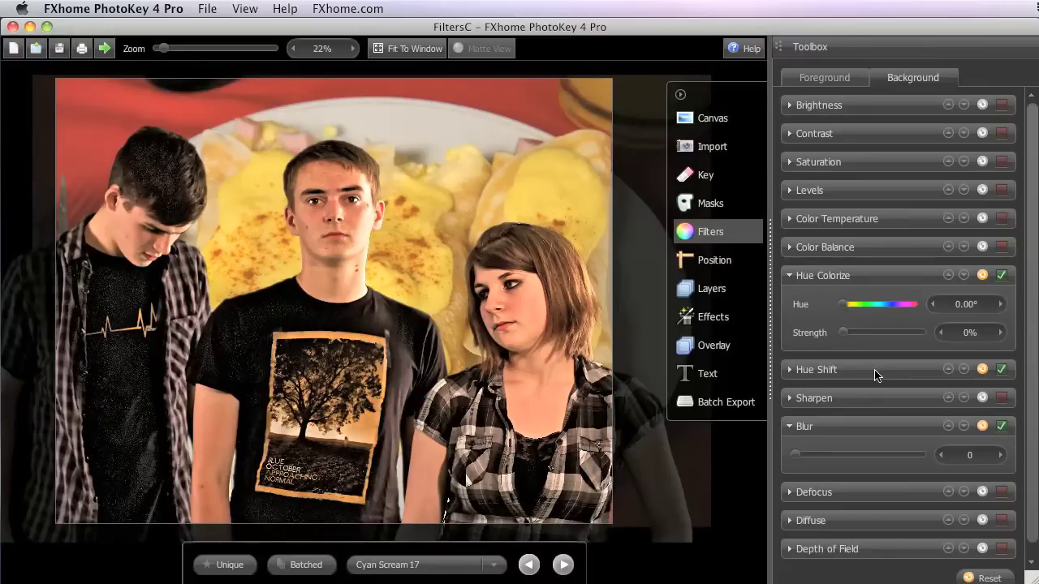
- Preview the breakfast background alone by hiding the Cyan Scream 17 foreground, then re-enable it
{"action": "left_click", "coordinate": [738, 148]}
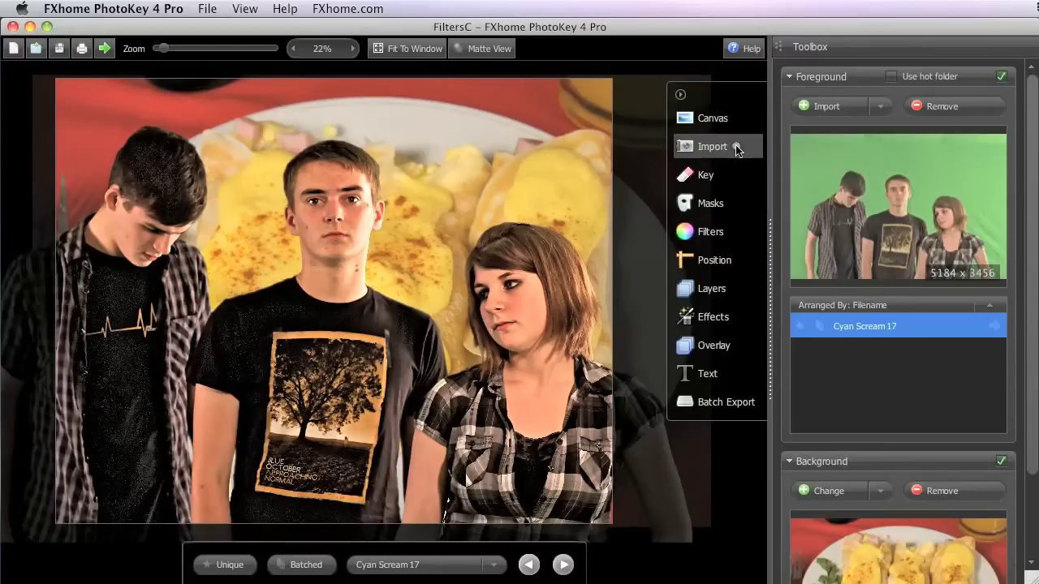
{"action": "left_click", "coordinate": [1001, 76]}
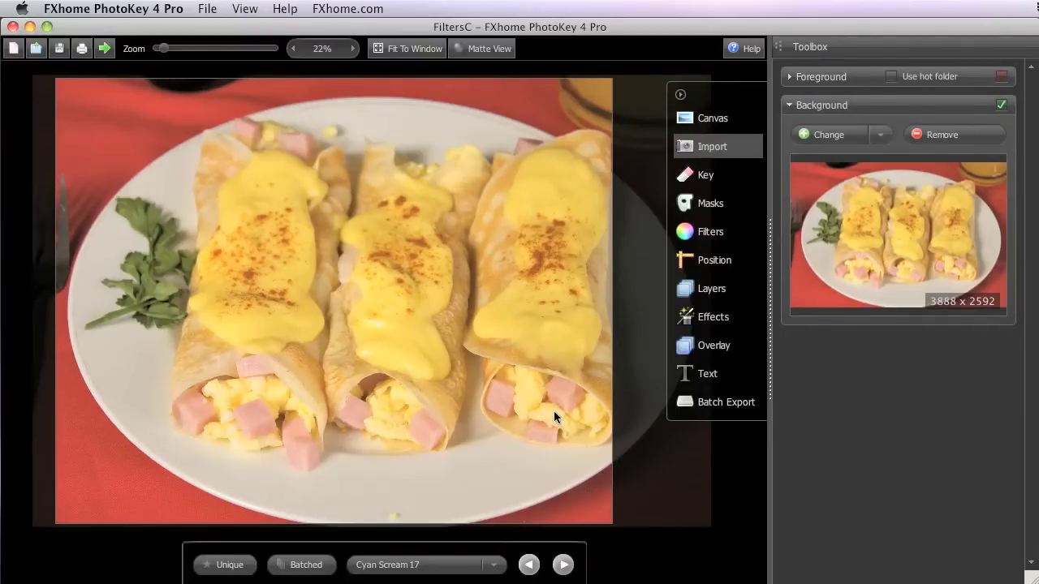
{"action": "left_click", "coordinate": [1002, 76]}
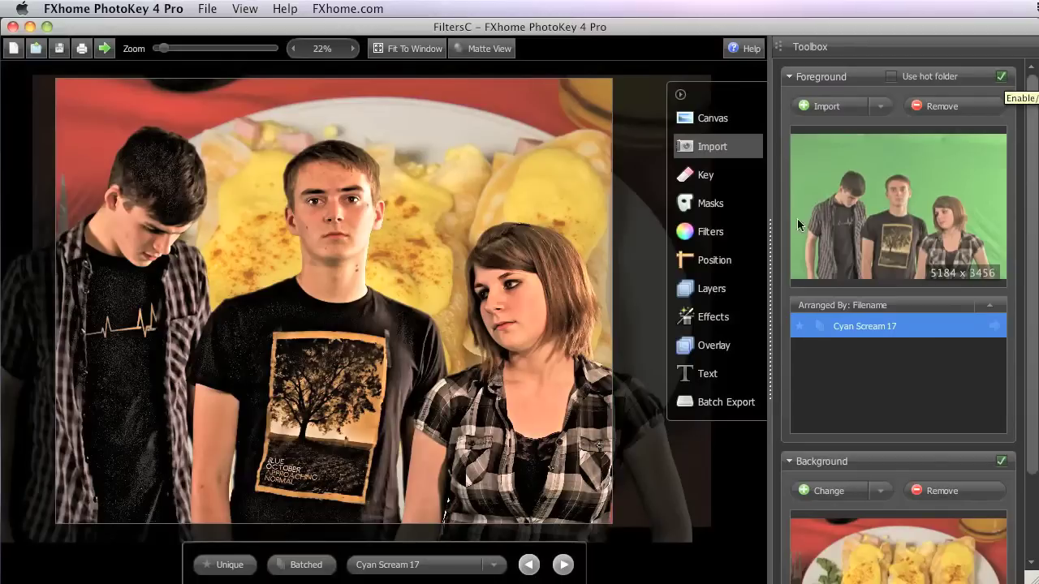
{"action": "left_click", "coordinate": [725, 236]}
- Raise the background Blur filter to its maximum of 200
{"action": "left_click", "coordinate": [929, 78]}
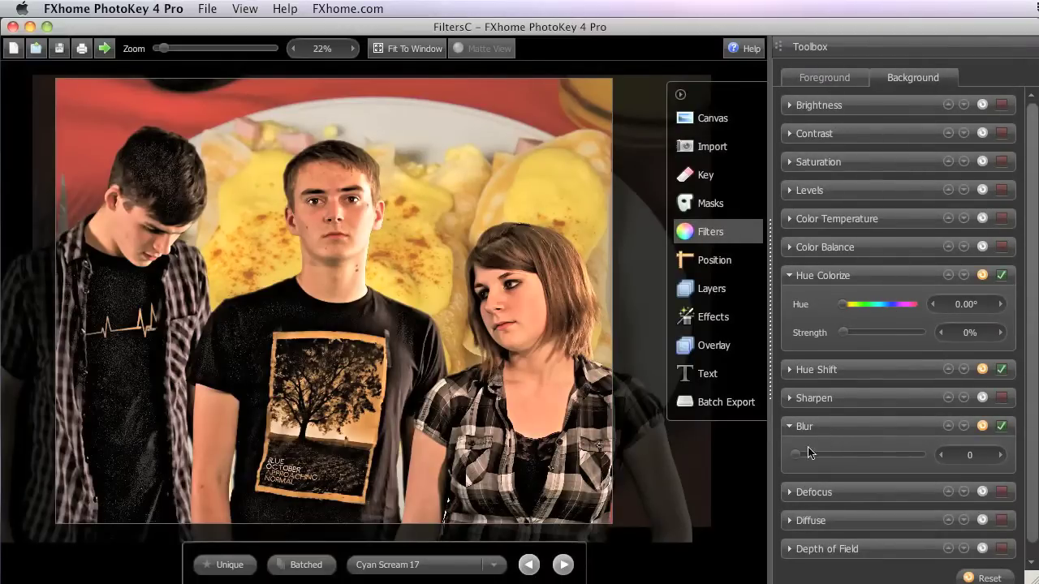
{"action": "left_click_drag", "start_coordinate": [808, 453], "coordinate": [924, 453]}
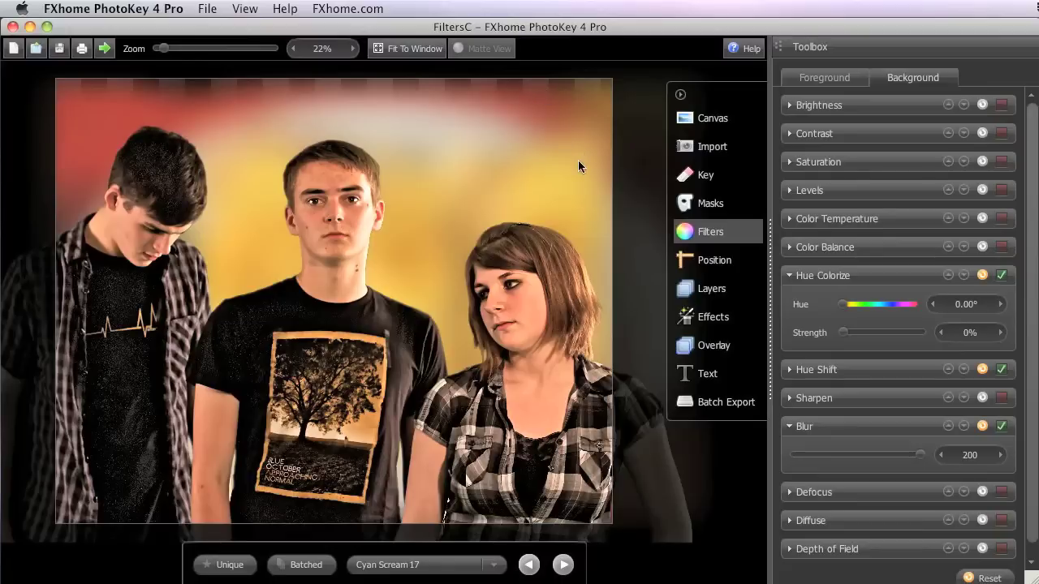
- Scale the blurred background up from 94% to 103.17%
{"action": "left_click", "coordinate": [712, 263]}
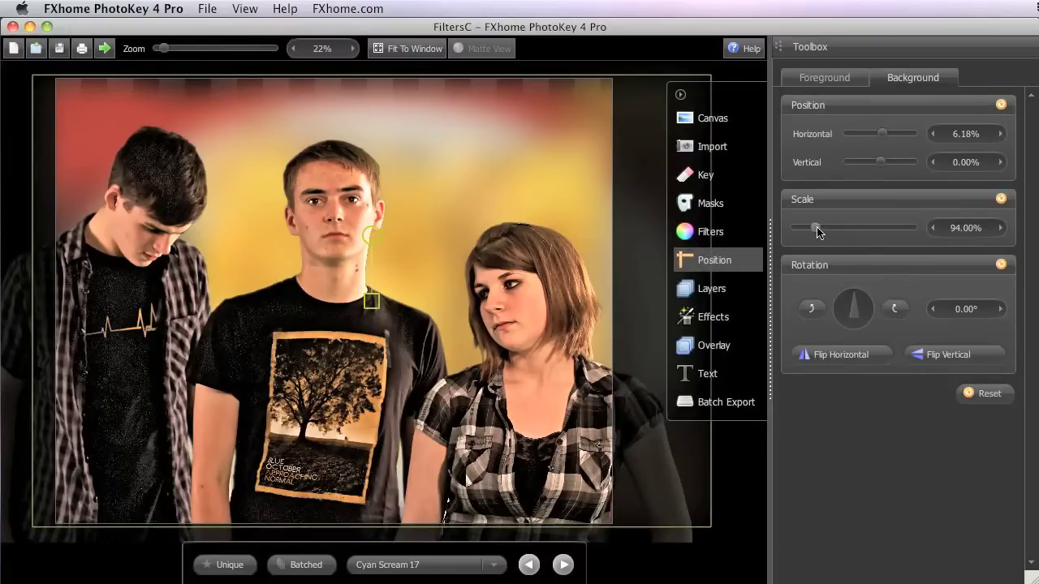
{"action": "left_click_drag", "start_coordinate": [816, 231], "coordinate": [818, 231]}
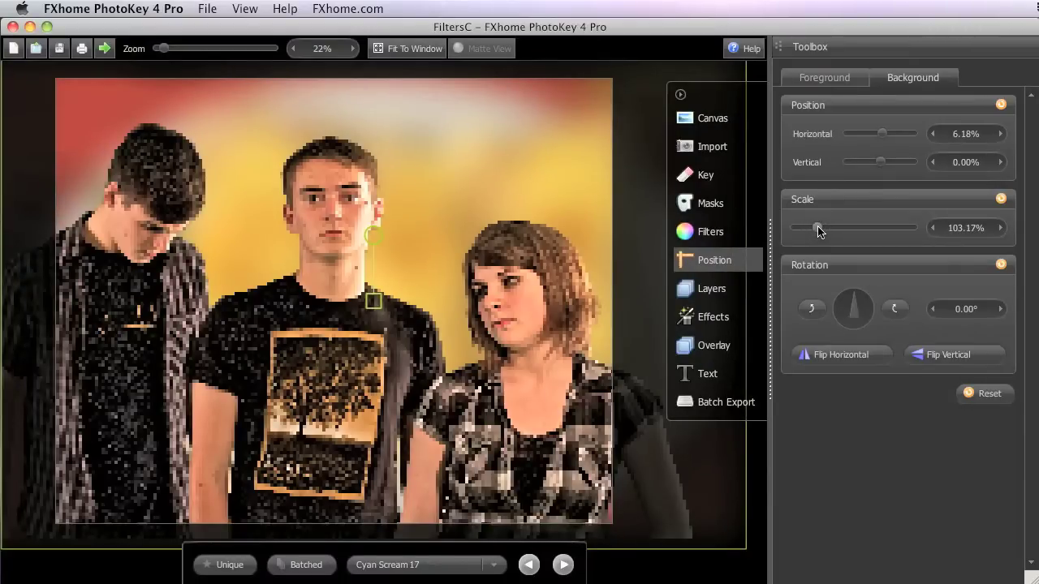
{"action": "left_click", "coordinate": [711, 232]}
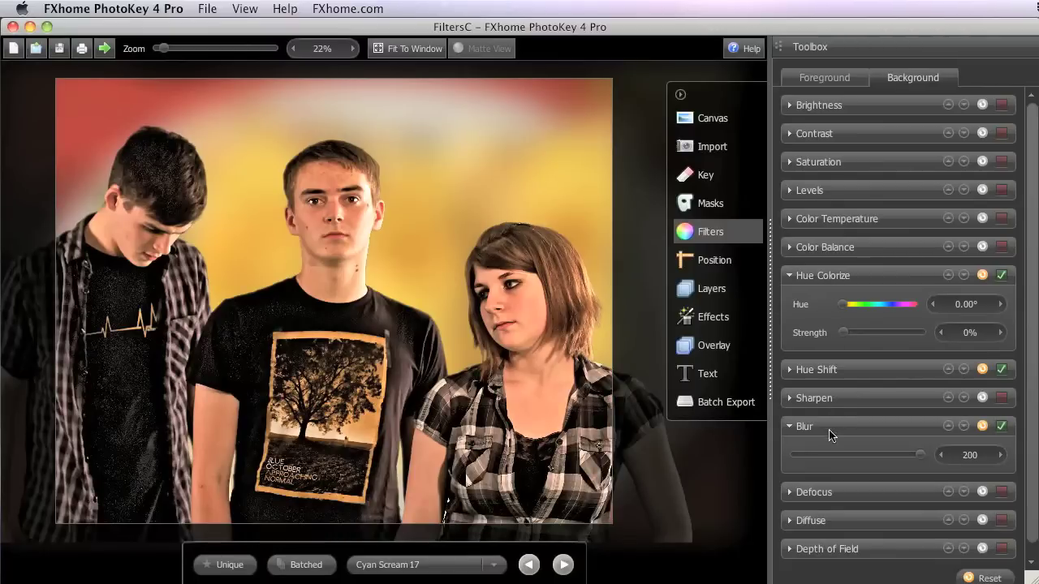
- Tint the background teal with Hue Colorize at 100% strength and 169.16° hue
{"action": "left_click_drag", "start_coordinate": [844, 333], "coordinate": [942, 332]}
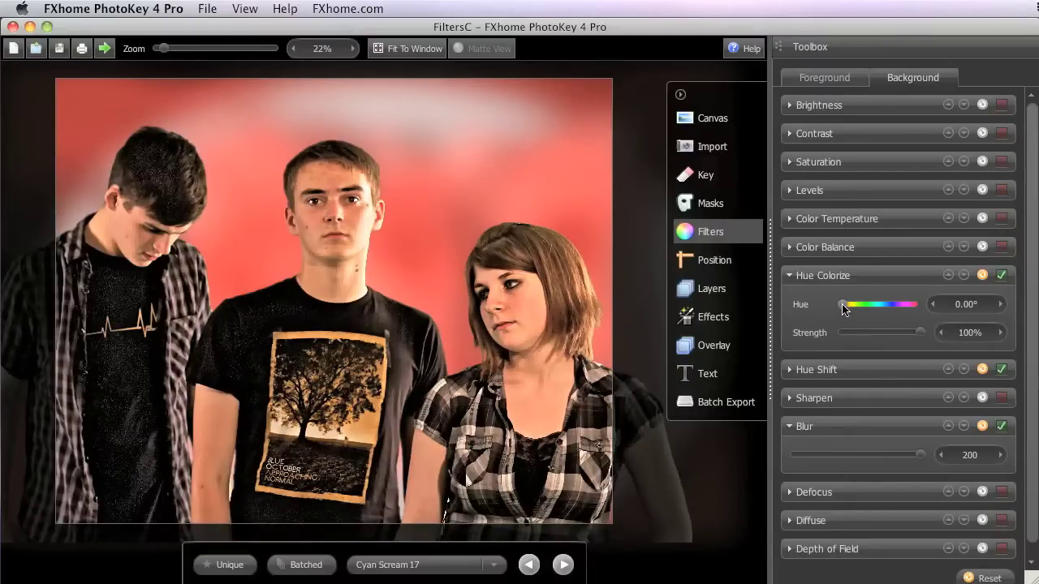
{"action": "left_click_drag", "start_coordinate": [842, 304], "coordinate": [875, 310]}
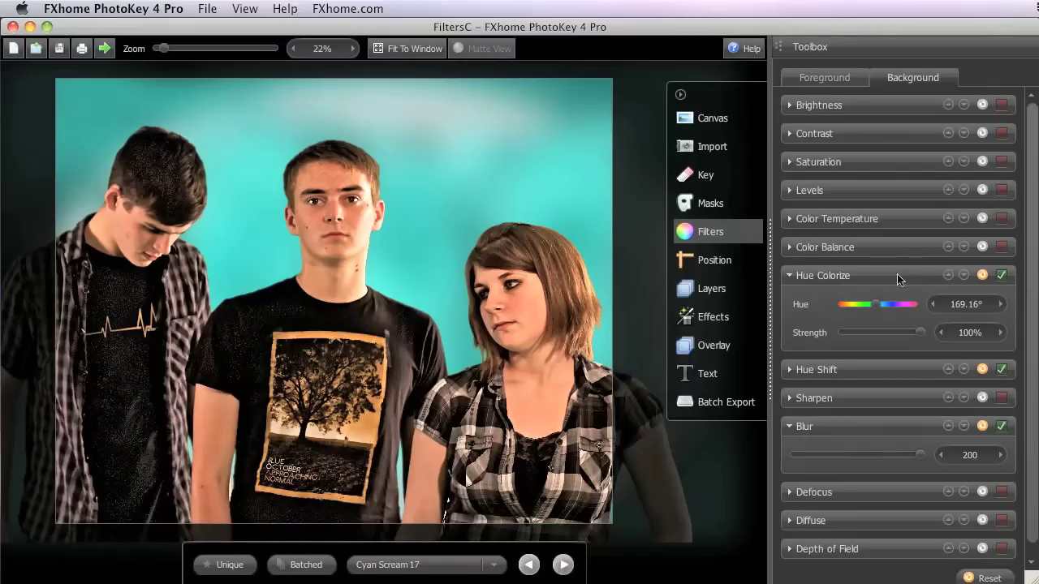
- Turn off Hue Colorize and shift the background hue through pink to blue, about 182°
{"action": "left_click", "coordinate": [1001, 277]}
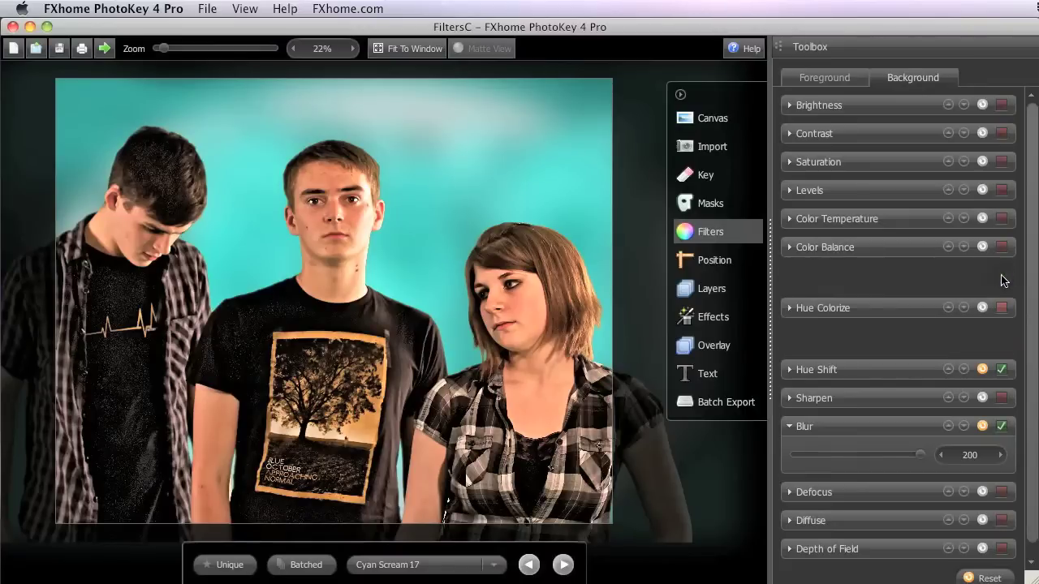
{"action": "left_click", "coordinate": [905, 306]}
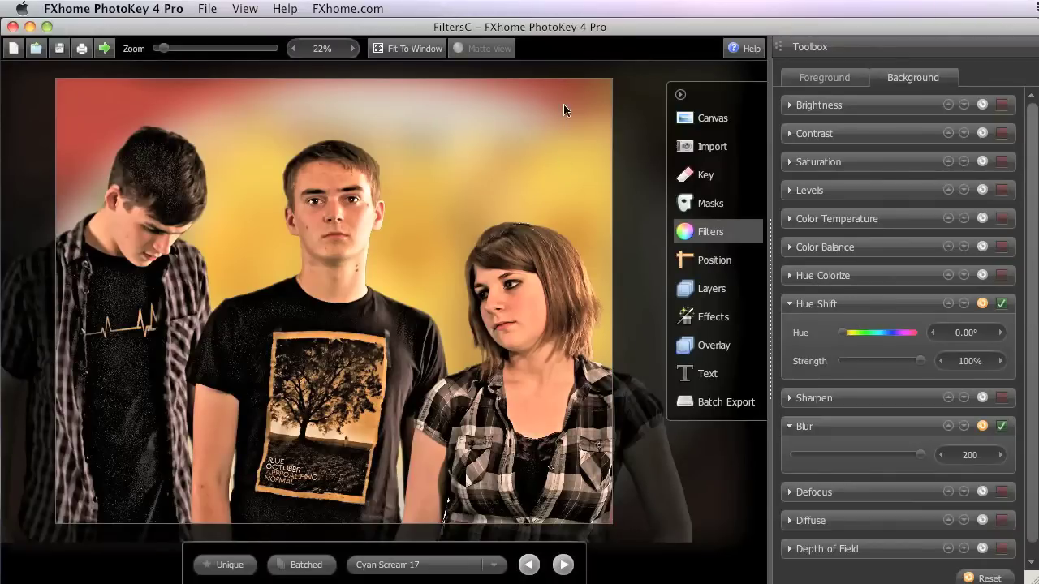
{"action": "left_click_drag", "start_coordinate": [842, 335], "coordinate": [865, 333]}
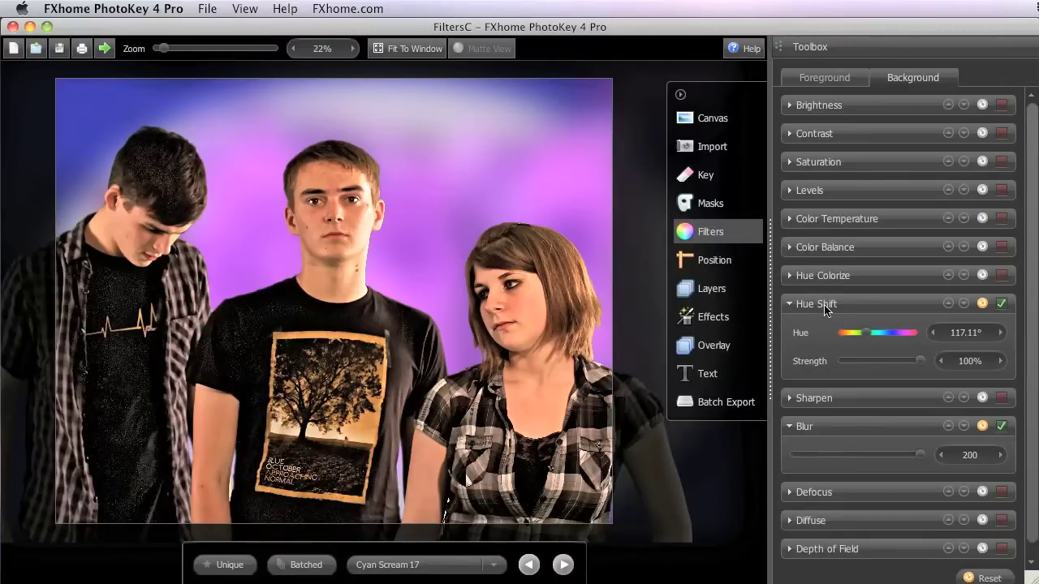
{"action": "mouse_move", "coordinate": [868, 335]}
{"action": "left_mouse_down"}
{"action": "mouse_move", "coordinate": [879, 338]}
{"action": "mouse_move", "coordinate": [869, 332]}
{"action": "left_mouse_up"}
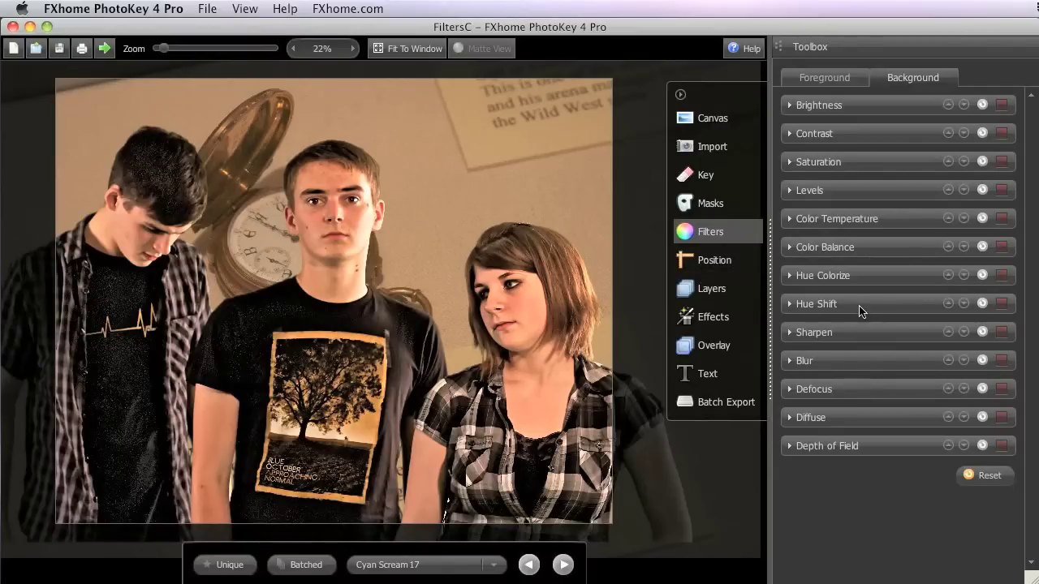
- Set the pocket-watch background's Blur filter to 155
{"action": "left_click", "coordinate": [862, 367]}
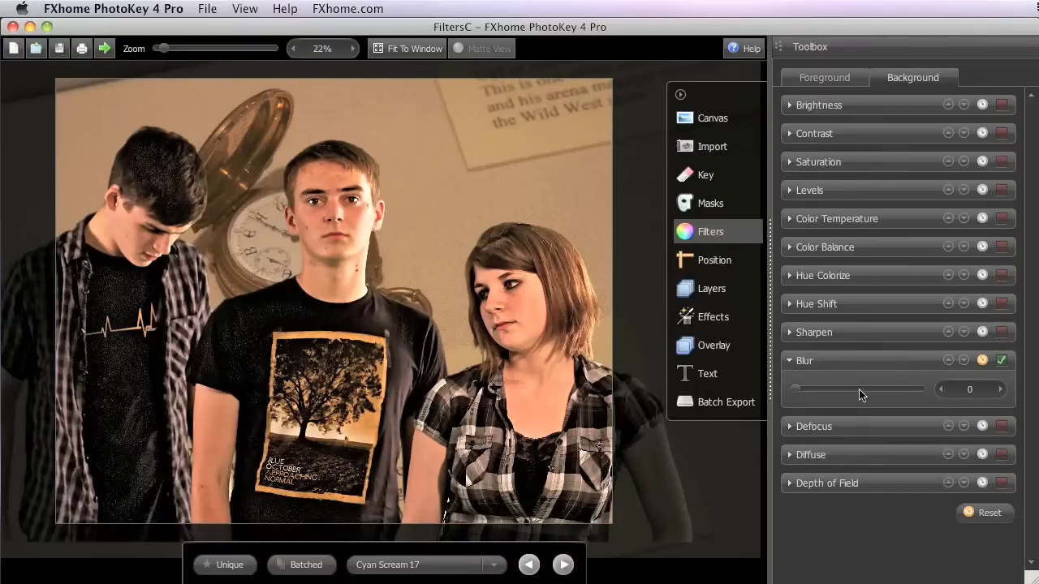
{"action": "left_click_drag", "start_coordinate": [863, 392], "coordinate": [892, 393]}
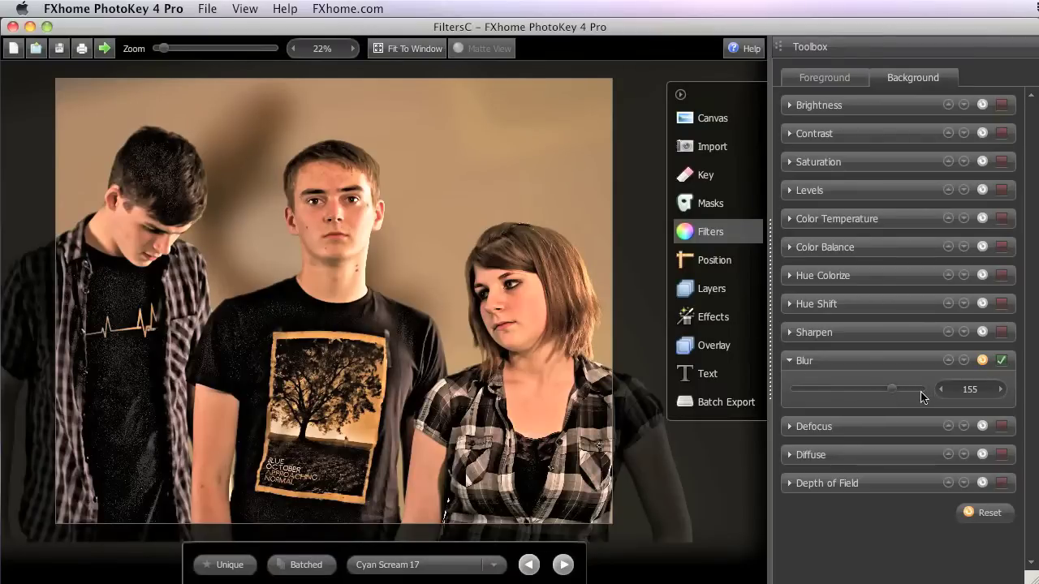
- Try a Hue Colorize tint on the backdrop: strength 100% then 75%, hue from pink to cyan
{"action": "left_click", "coordinate": [866, 276]}
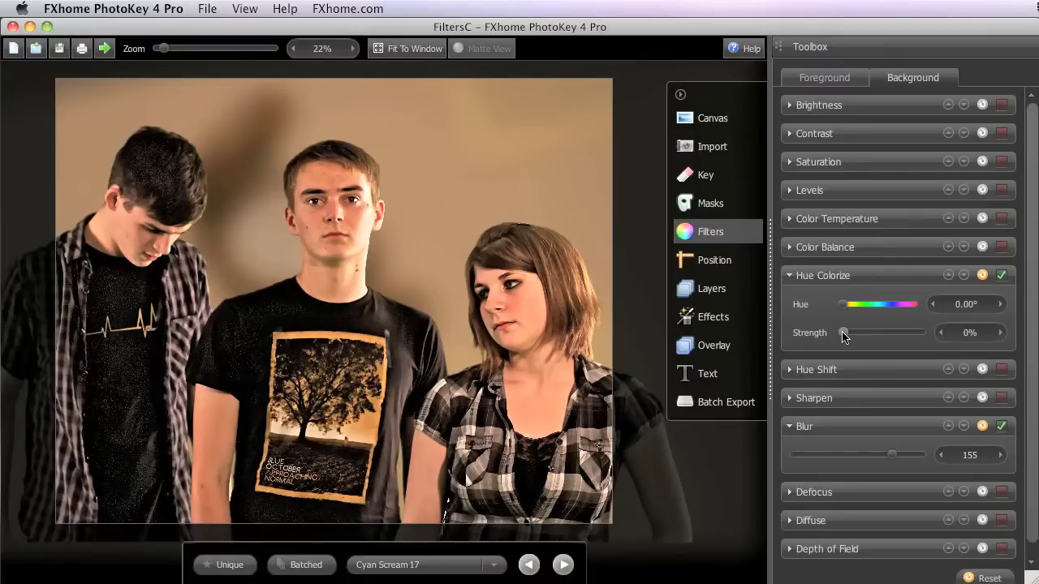
{"action": "left_click_drag", "start_coordinate": [844, 333], "coordinate": [849, 337]}
{"action": "left_click_drag", "start_coordinate": [865, 336], "coordinate": [921, 332]}
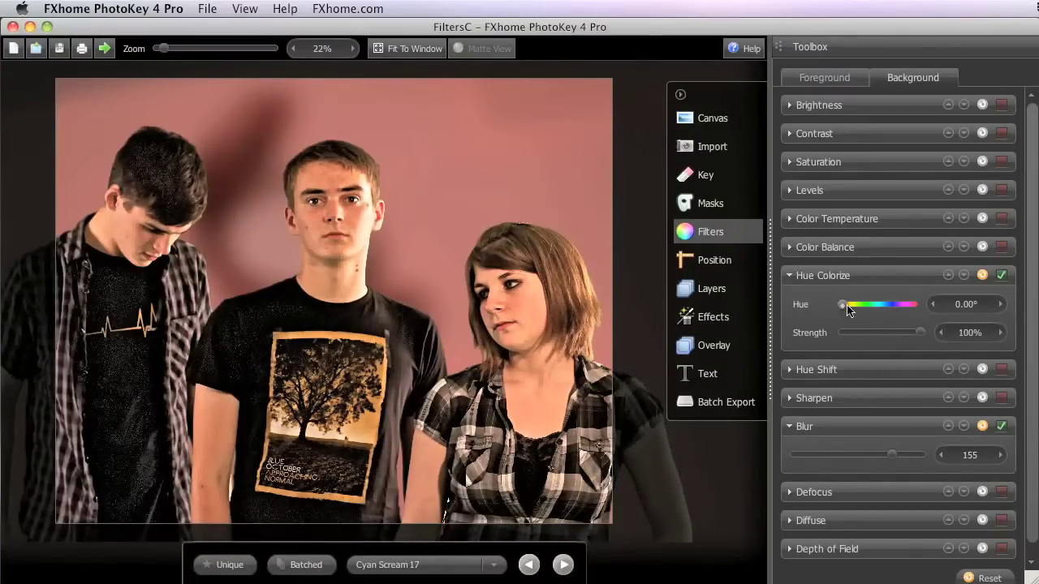
{"action": "left_click_drag", "start_coordinate": [844, 306], "coordinate": [883, 303]}
{"action": "left_click_drag", "start_coordinate": [919, 337], "coordinate": [898, 331]}
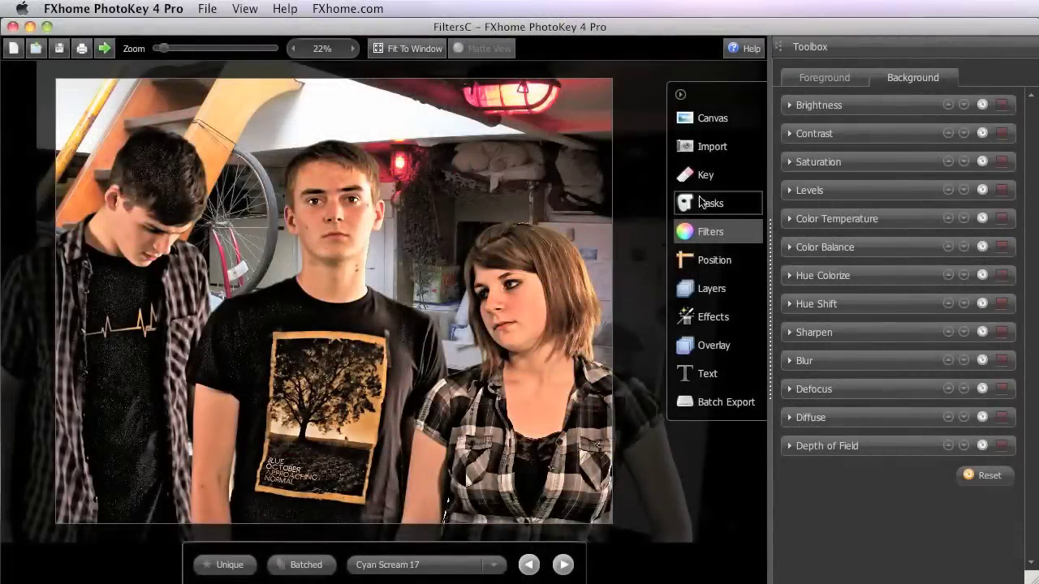
{"action": "left_click", "coordinate": [718, 146]}
{"action": "left_click", "coordinate": [1001, 76]}
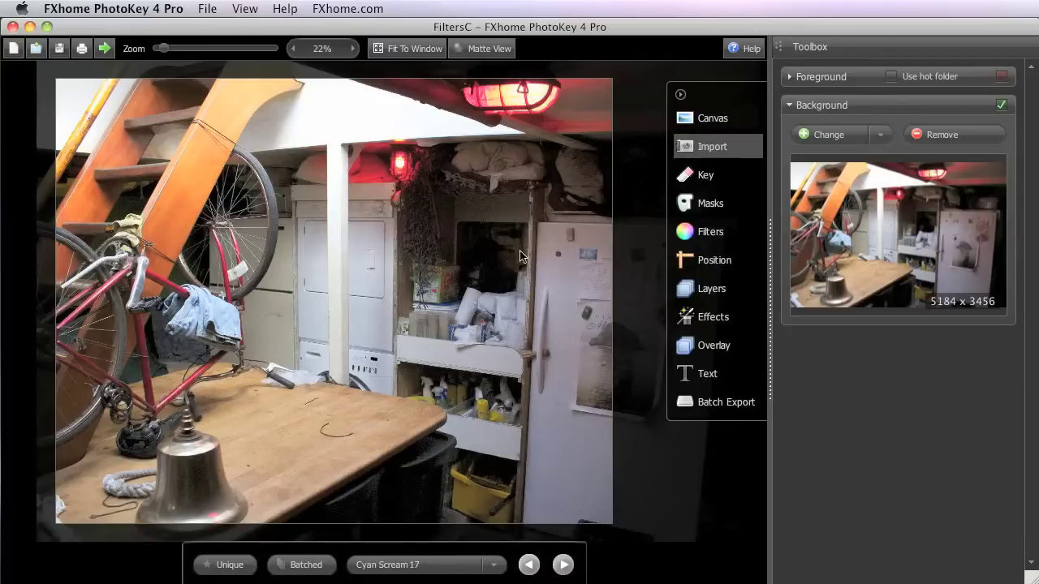
{"action": "left_click", "coordinate": [1003, 77]}
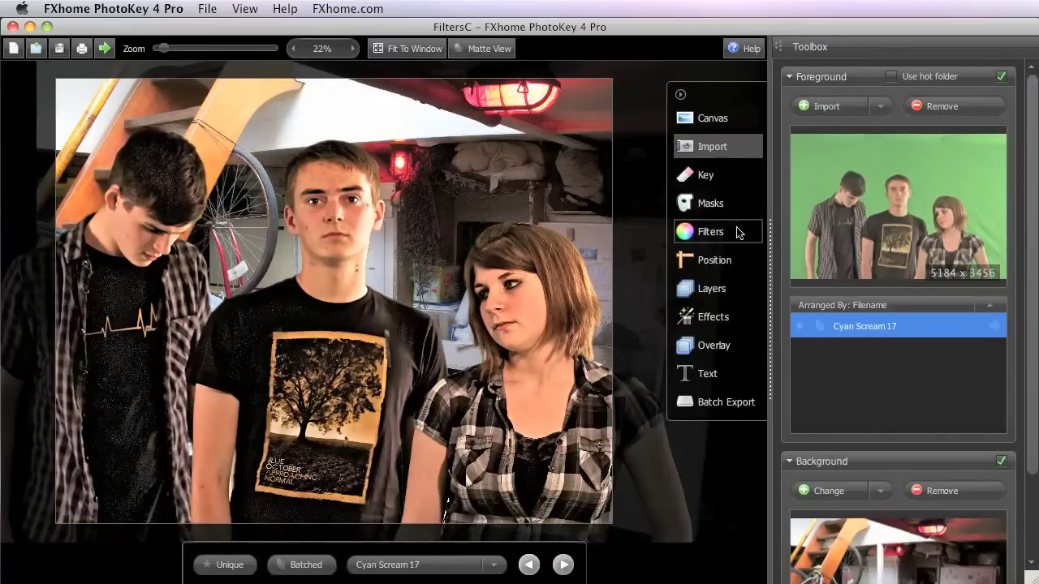
{"action": "left_click", "coordinate": [734, 230]}
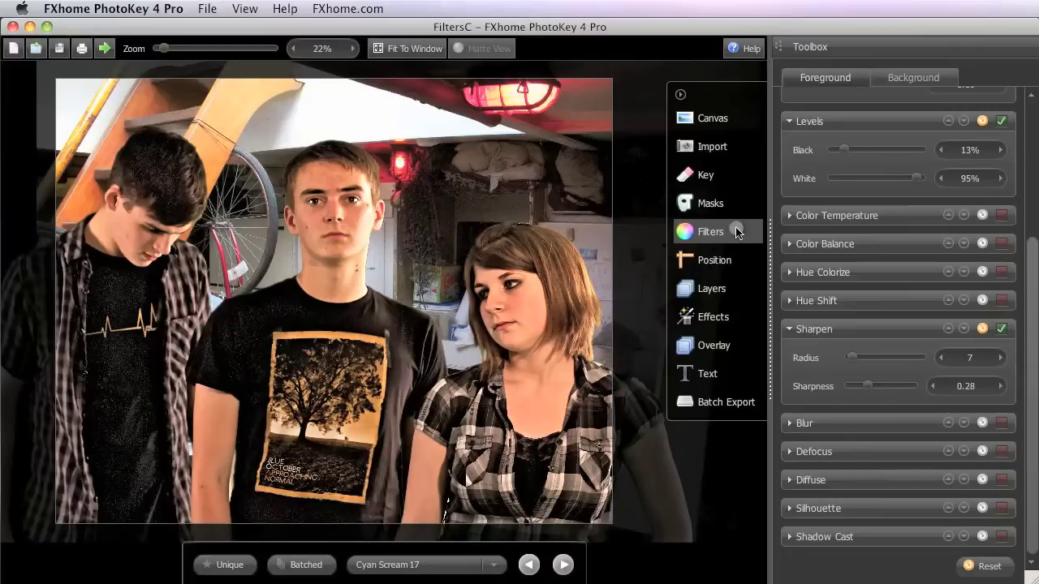
- Enable Hue Colorize and Blur on the ship-hold background, with Blur set to 121
{"action": "left_click", "coordinate": [918, 76]}
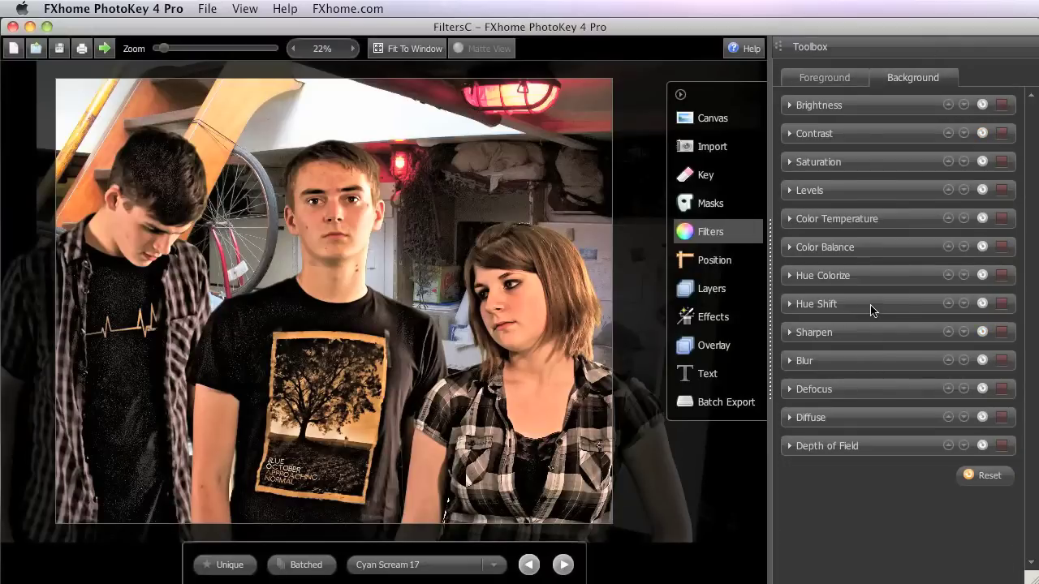
{"action": "left_click", "coordinate": [875, 276]}
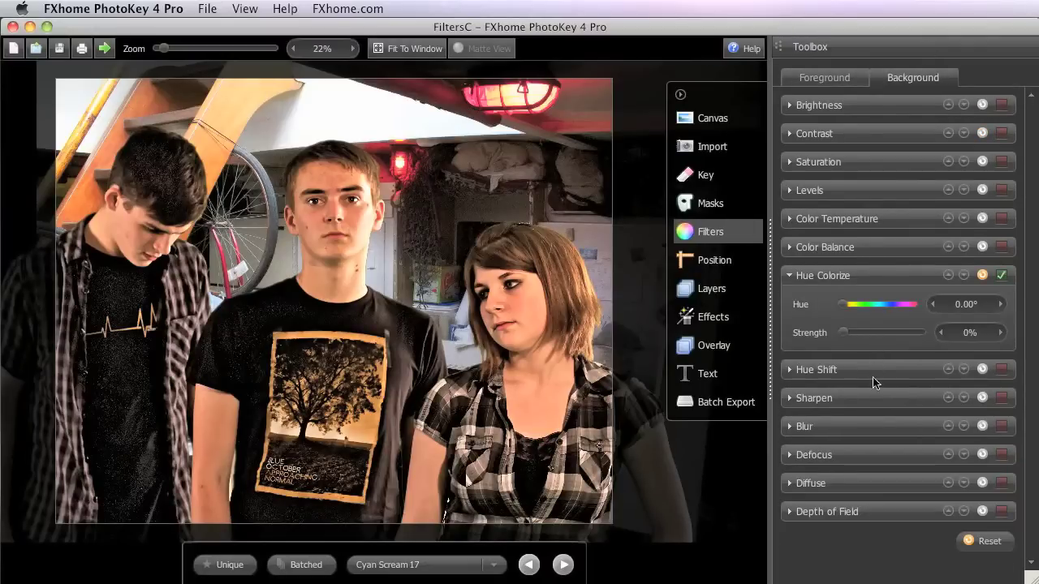
{"action": "left_click", "coordinate": [889, 427]}
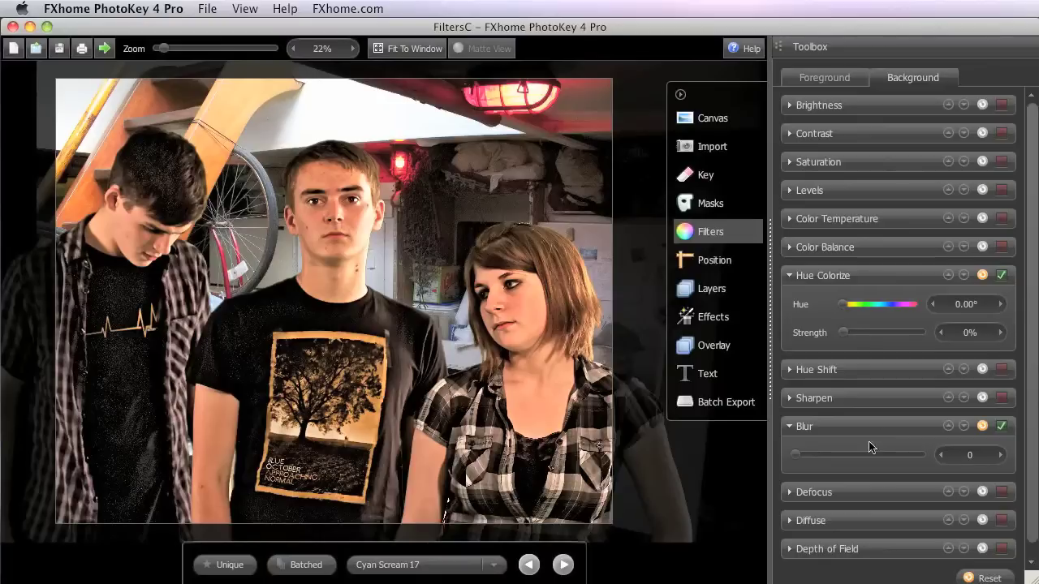
{"action": "left_click", "coordinate": [841, 456]}
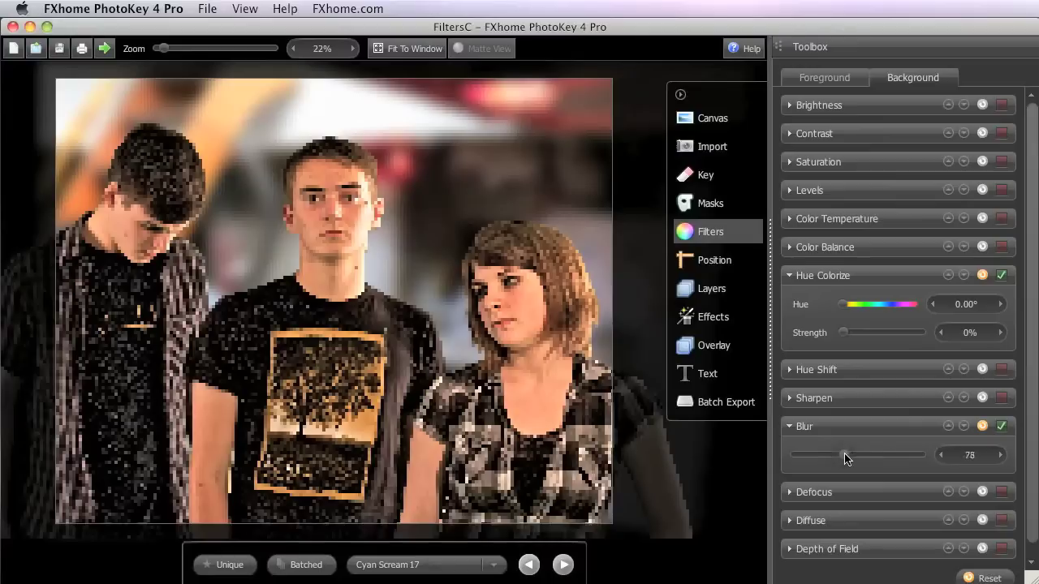
{"action": "left_click_drag", "start_coordinate": [844, 453], "coordinate": [871, 460]}
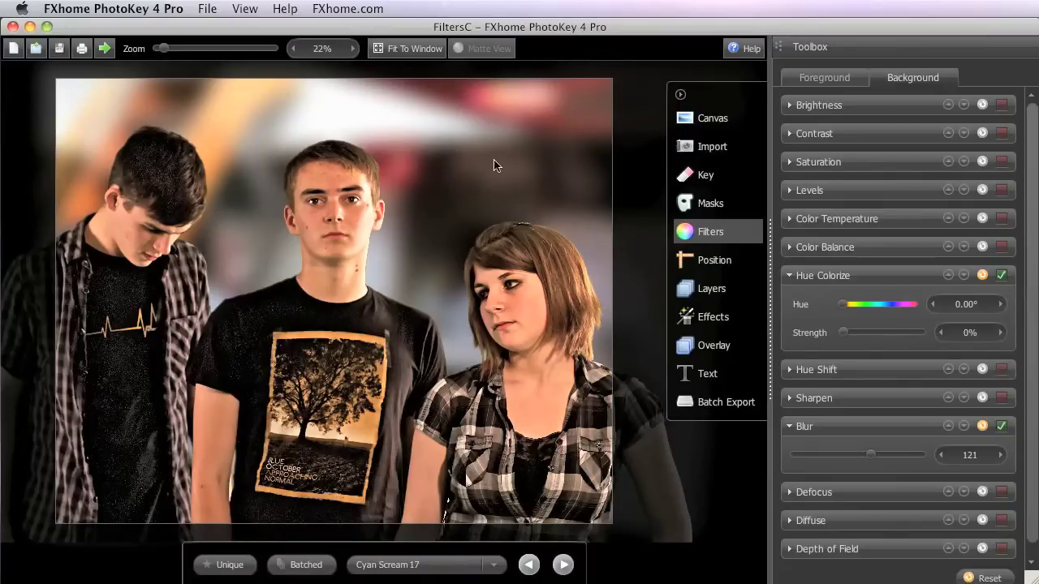
- Set Hue Colorize strength to 45% and hue to 212.53° for a bluish tint
{"action": "left_click_drag", "start_coordinate": [844, 332], "coordinate": [920, 332]}
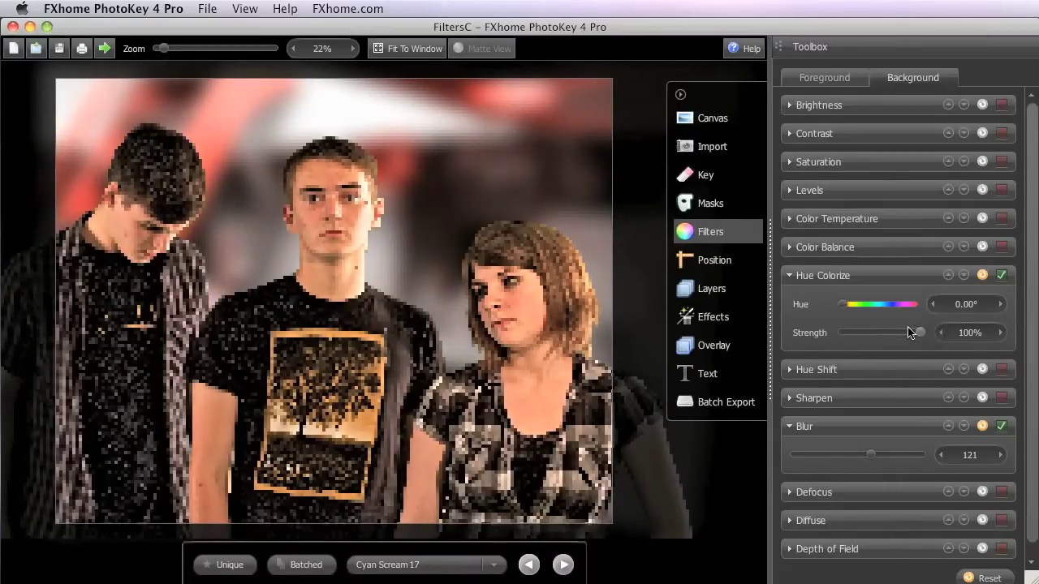
{"action": "left_click_drag", "start_coordinate": [843, 304], "coordinate": [878, 333]}
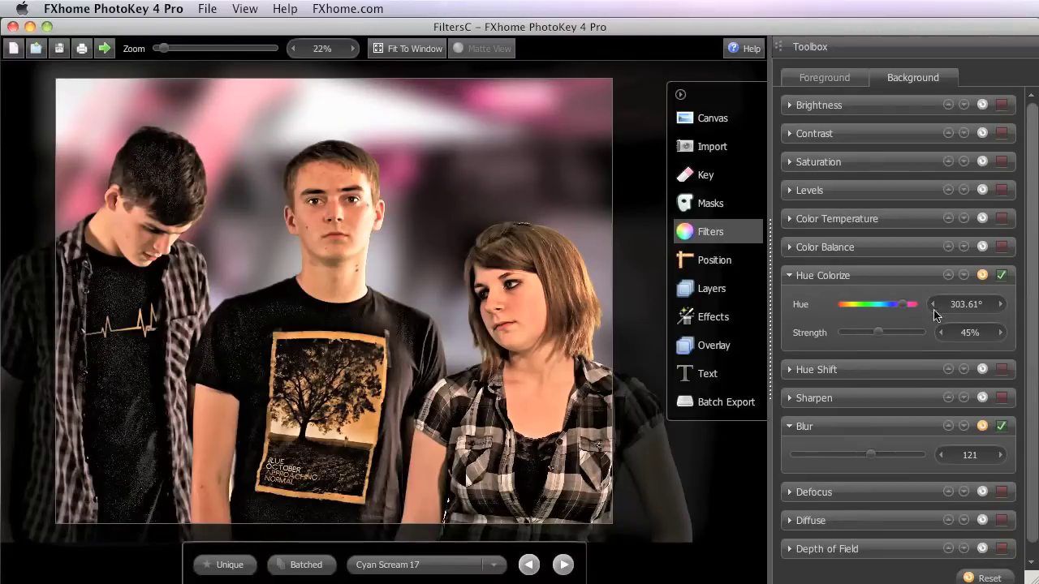
{"action": "left_click_drag", "start_coordinate": [898, 307], "coordinate": [884, 307]}
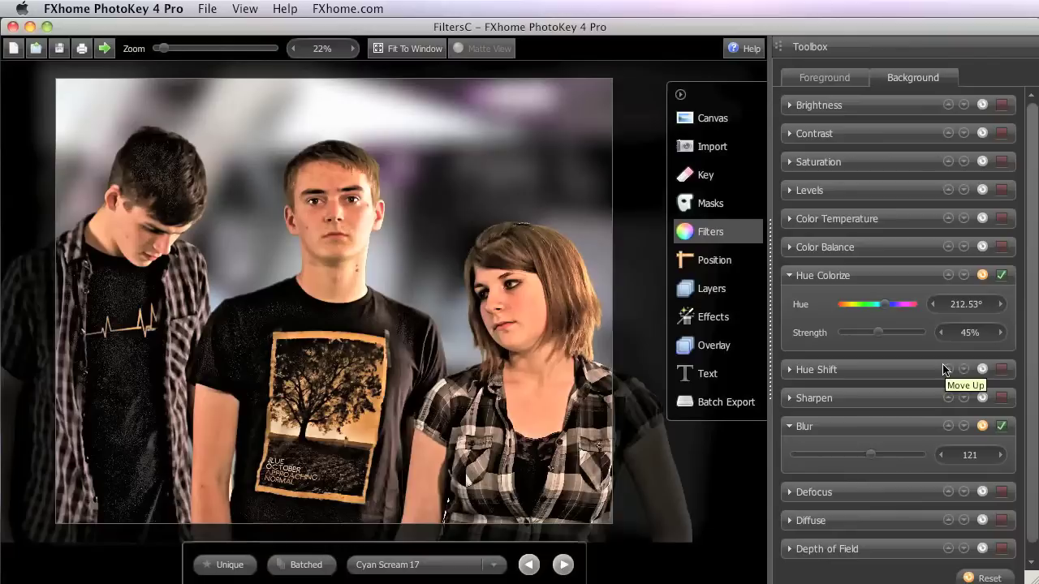